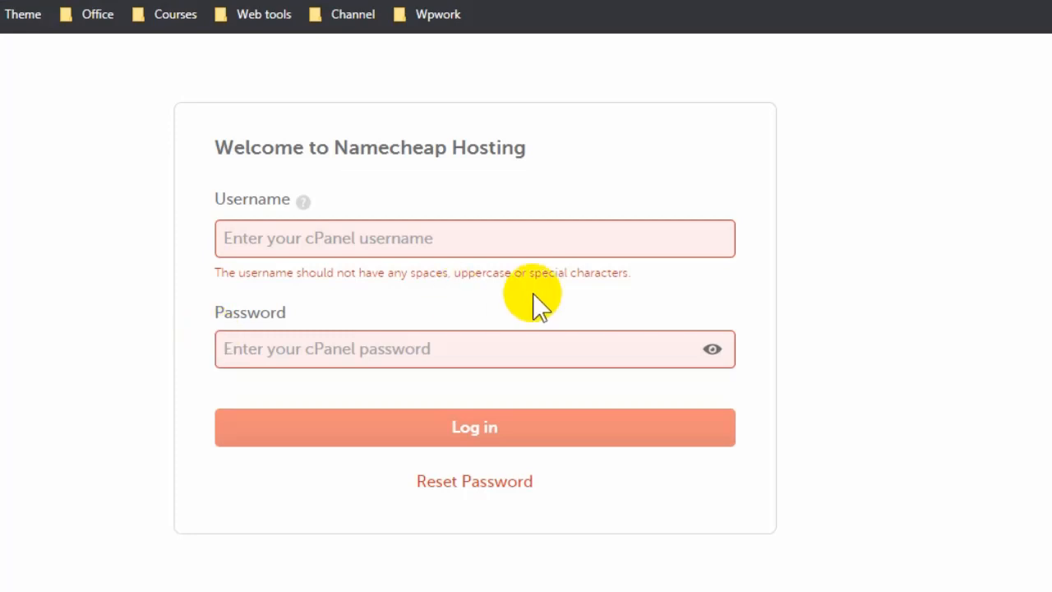
- Enter the cPanel username to log in to the Namecheap hosting account
left_click(444, 242)
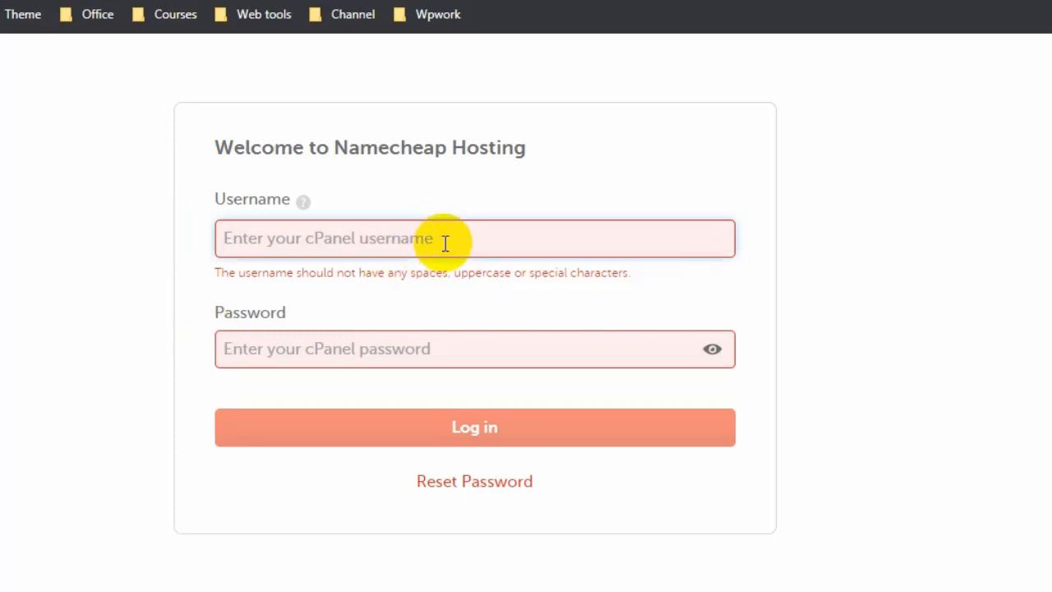
type("a")
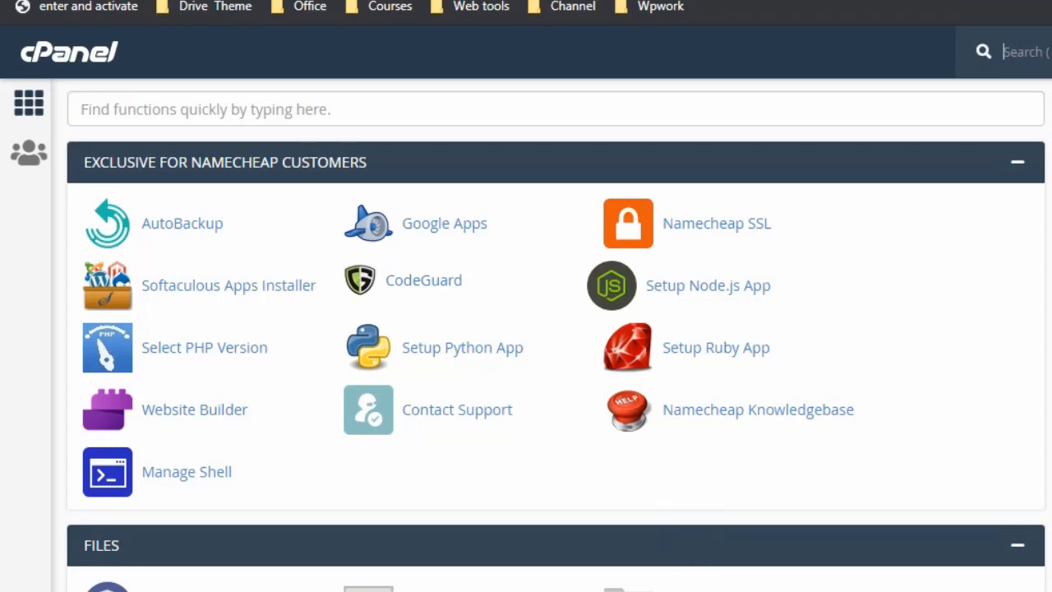
- Create a subdomain named wphelpers under alamtechsol.website with the document root wphelpers.alamtechsol.website
scroll(556, 335, "down", 7)
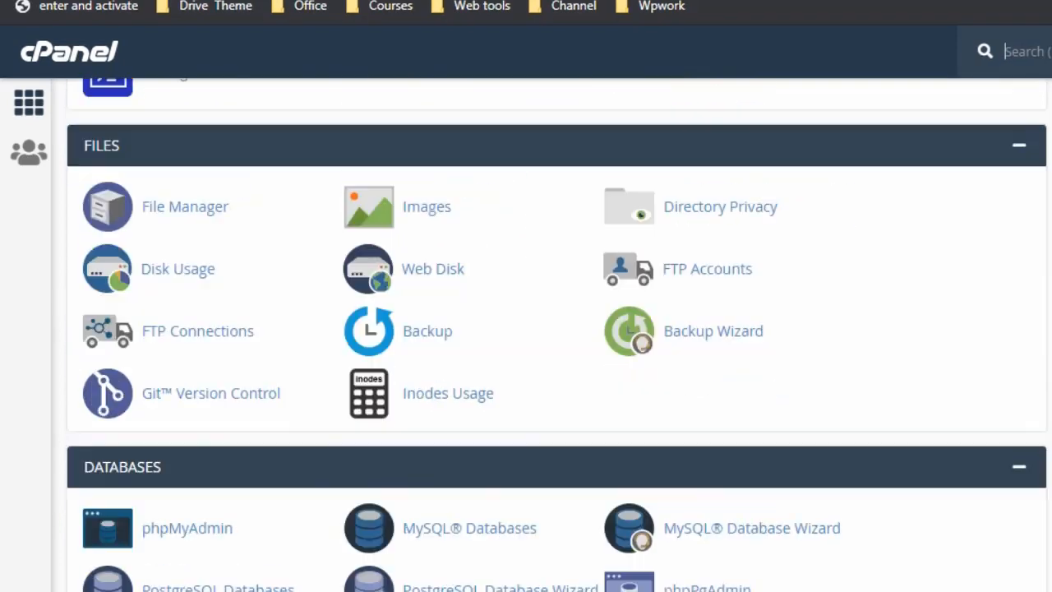
scroll(110, 518, "down", 1)
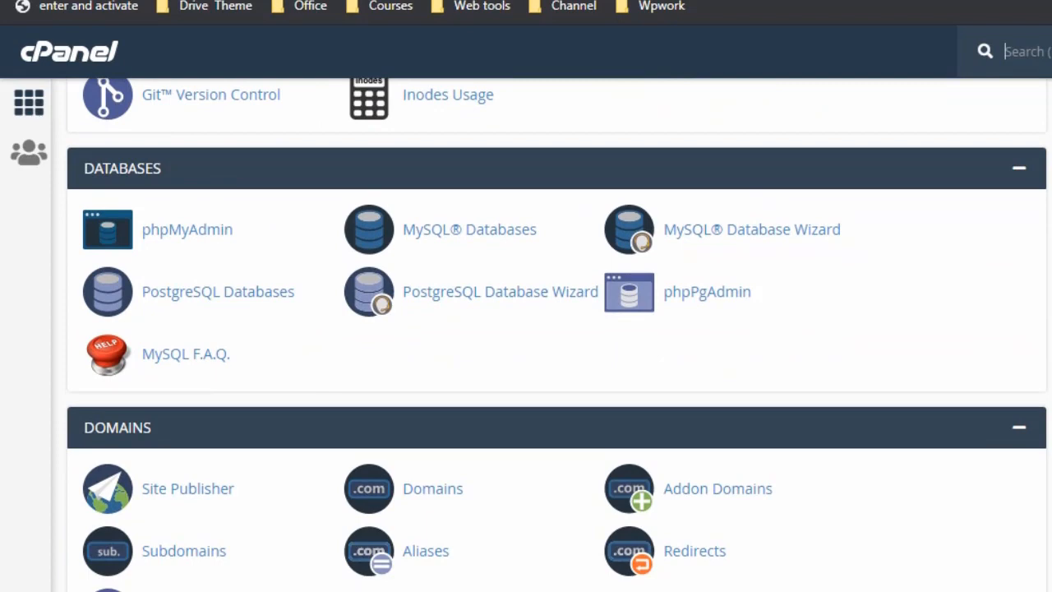
scroll(109, 517, "down", 1)
scroll(113, 519, "down", 1)
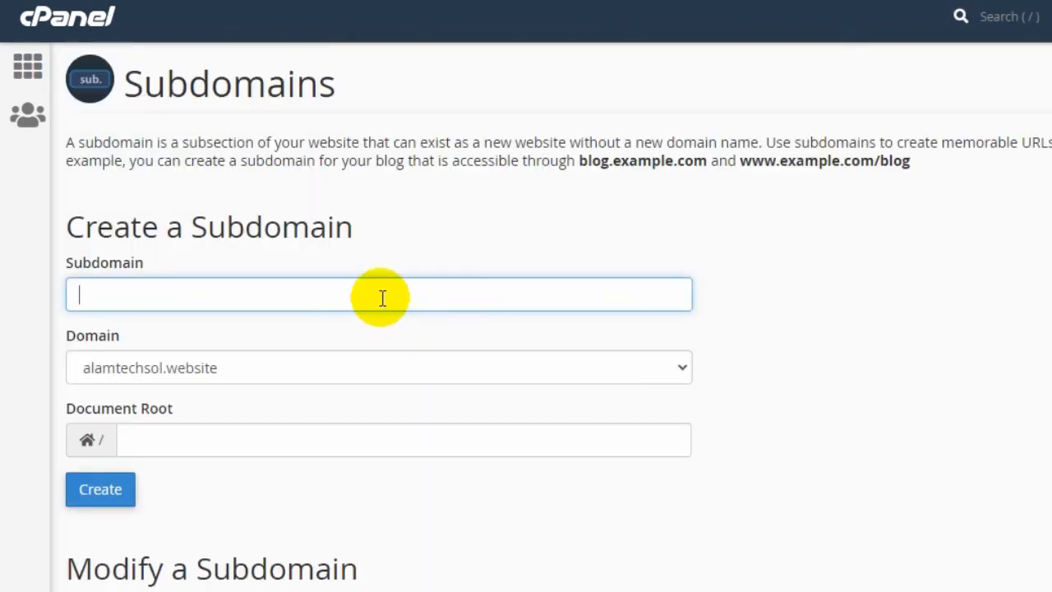
type("wphelpers")
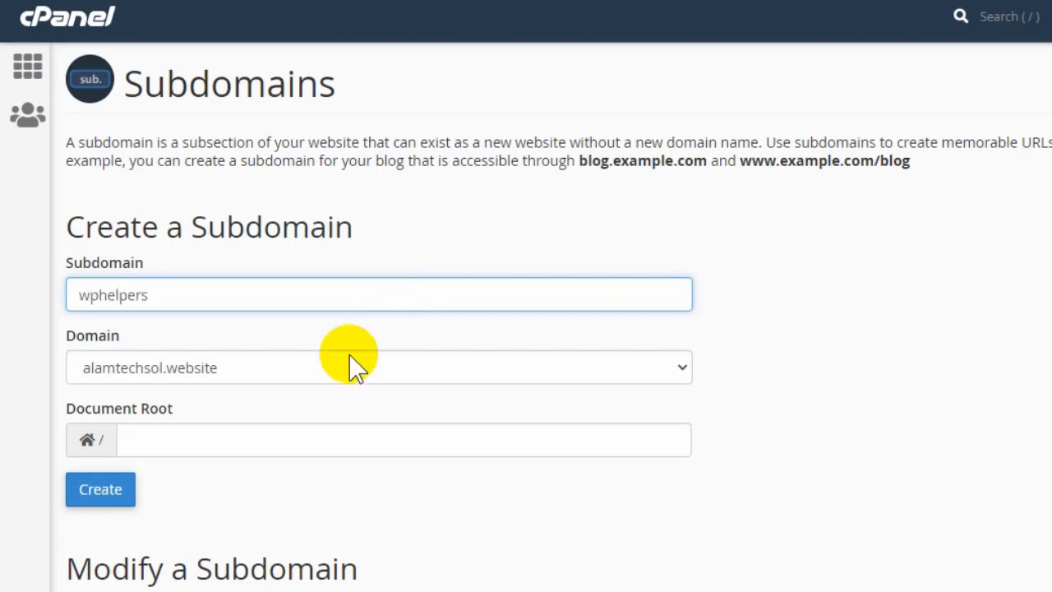
left_click(251, 446)
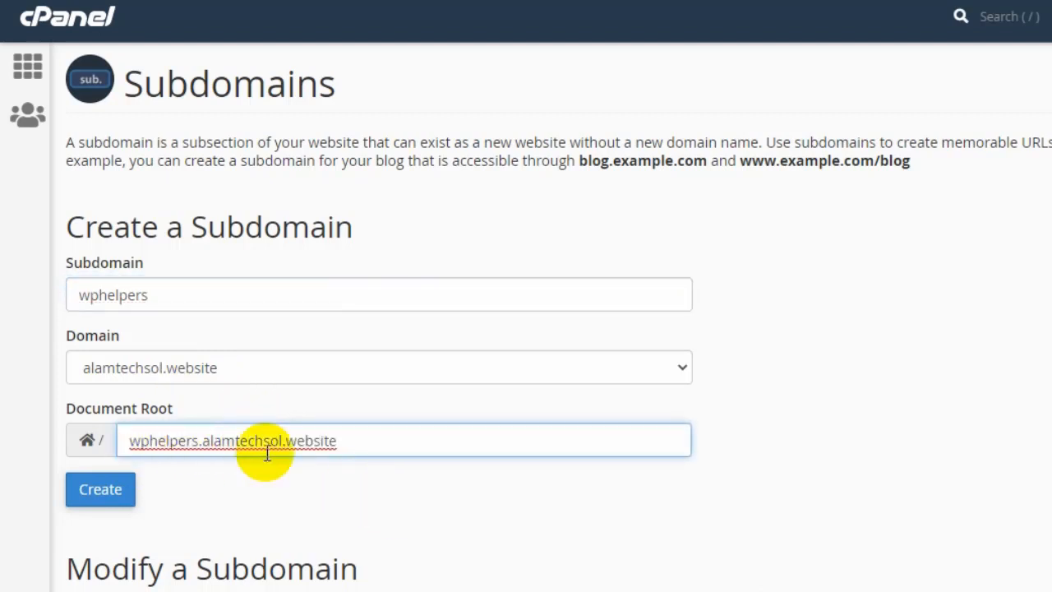
left_click(122, 498)
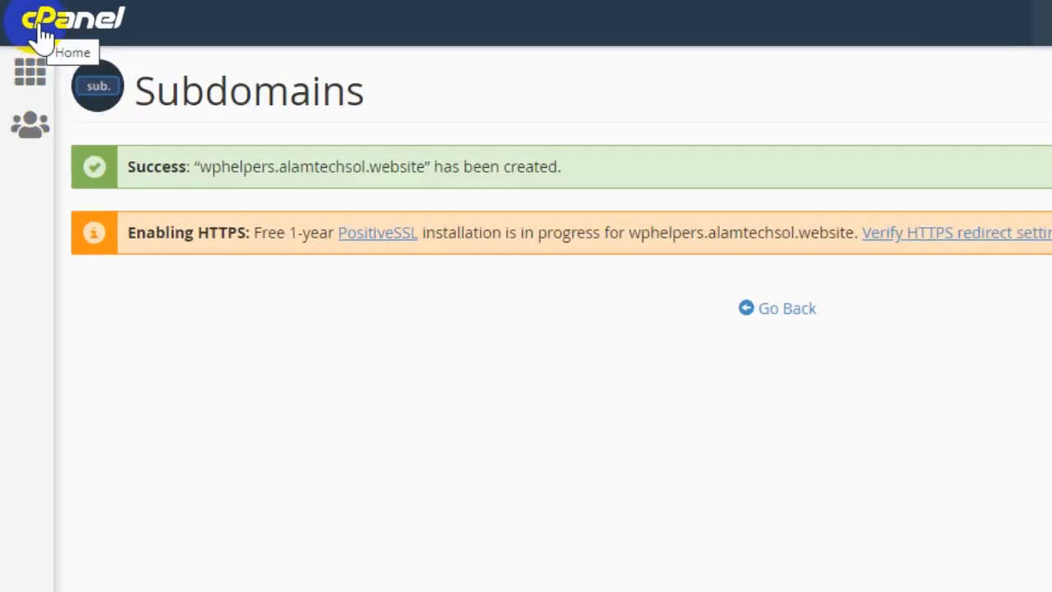
- Return to the cPanel home page and open WordPress Manager by Softaculous
left_click(42, 37)
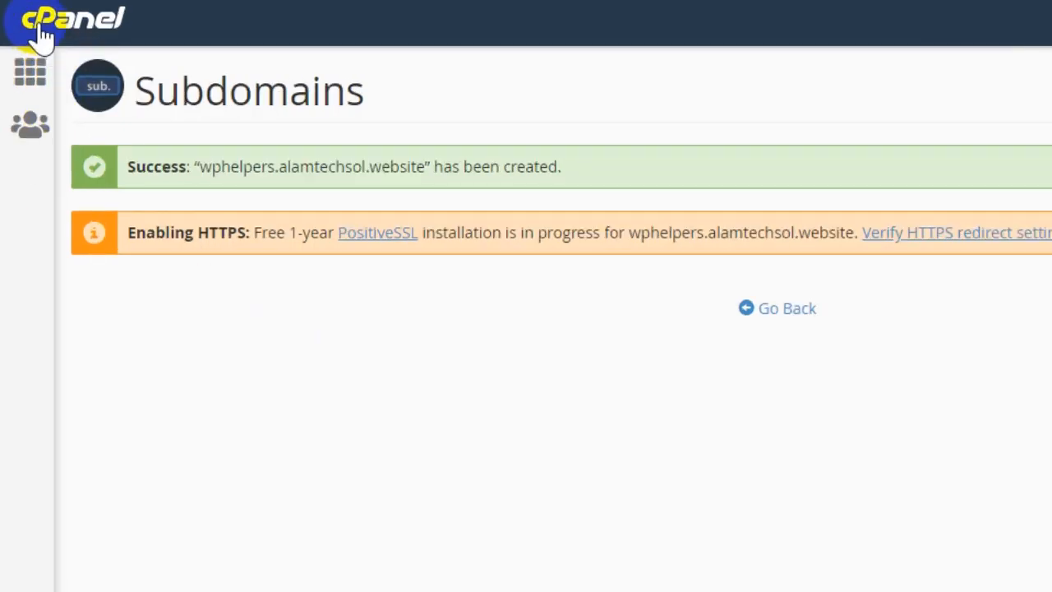
scroll(559, 329, "down", 15)
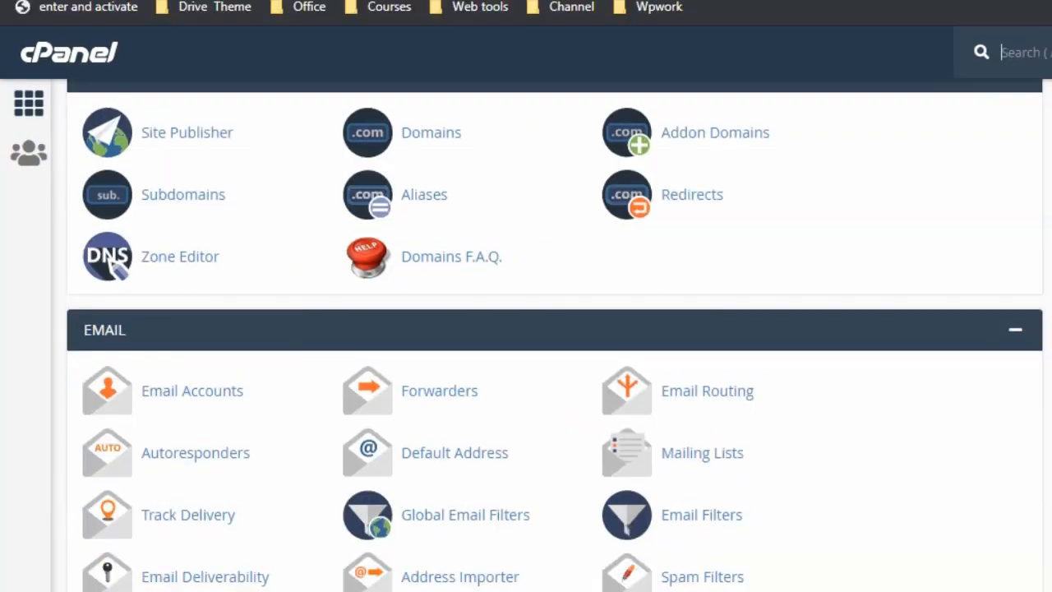
scroll(555, 328, "down", 6)
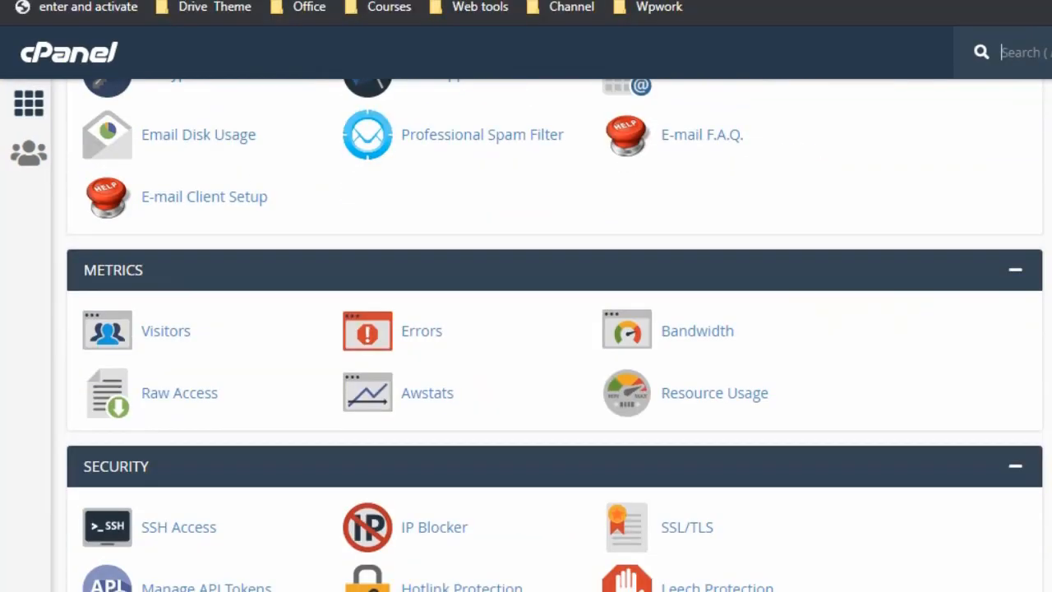
scroll(555, 335, "up", 18)
scroll(554, 335, "down", 7)
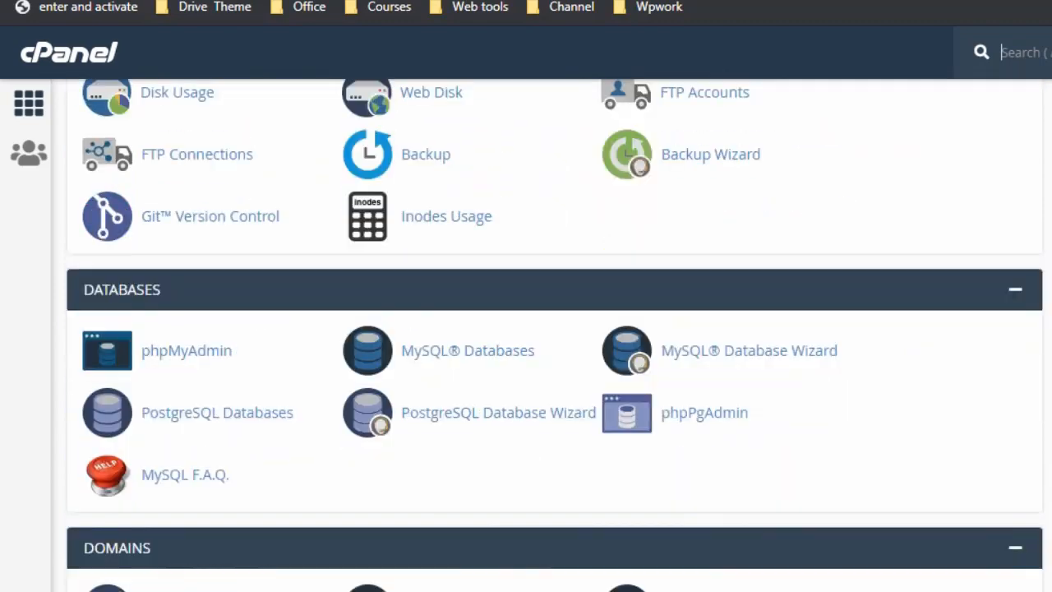
scroll(555, 329, "down", 10)
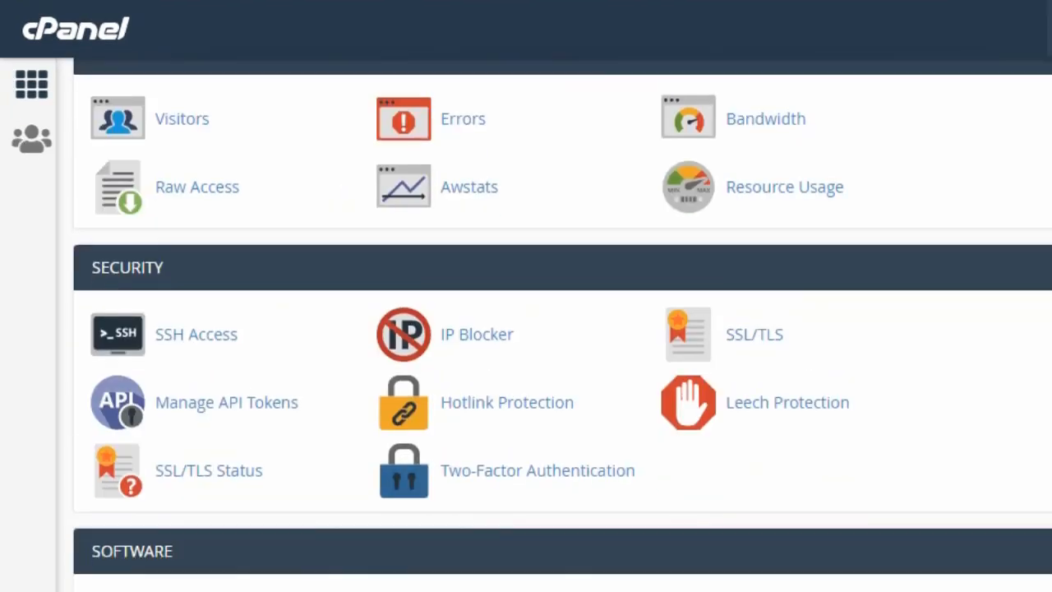
scroll(247, 329, "down", 4)
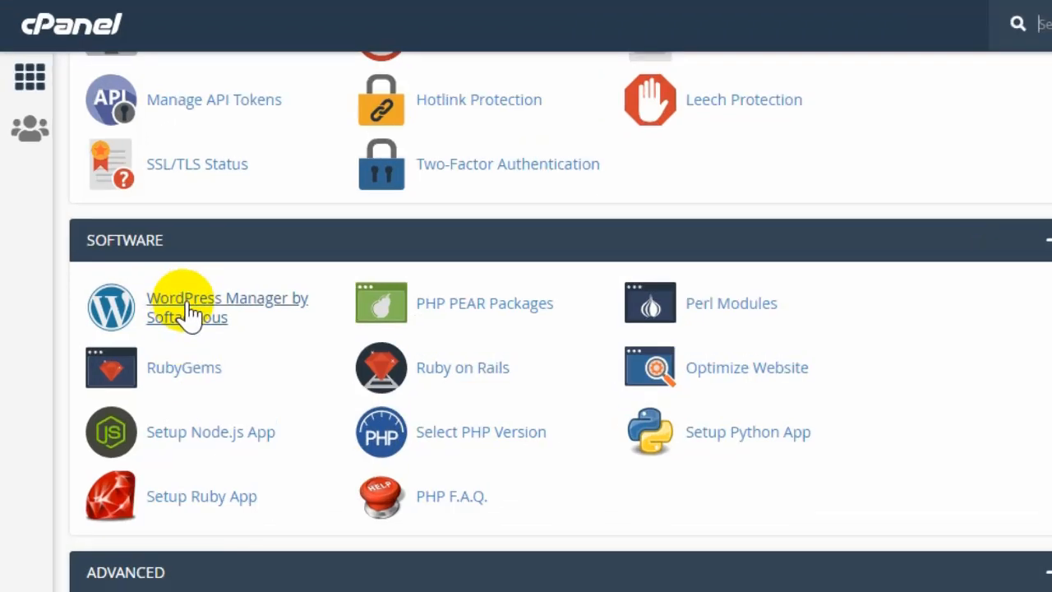
left_click(188, 312)
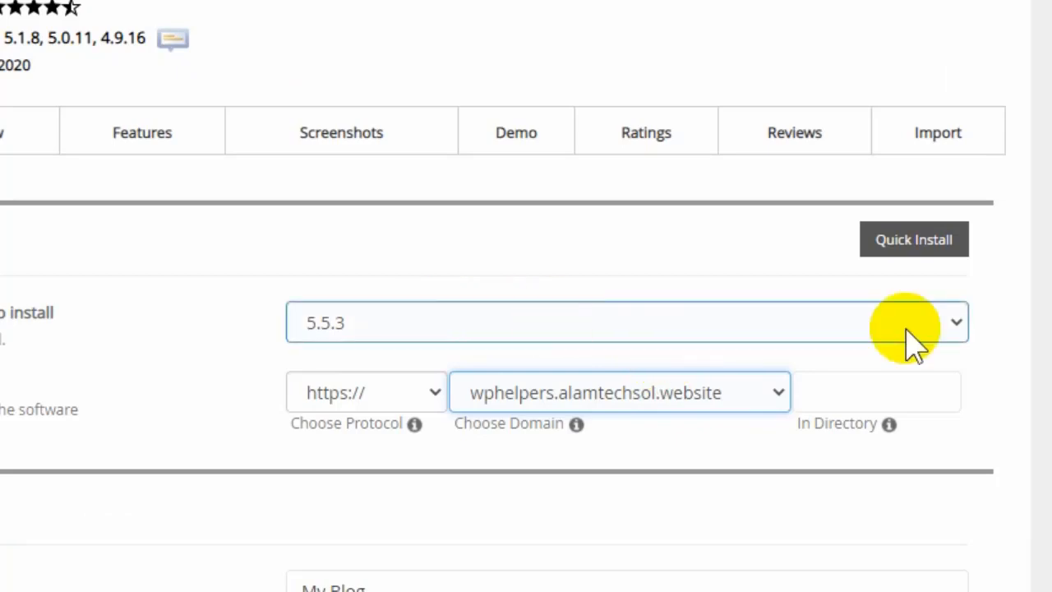
left_click(1011, 302)
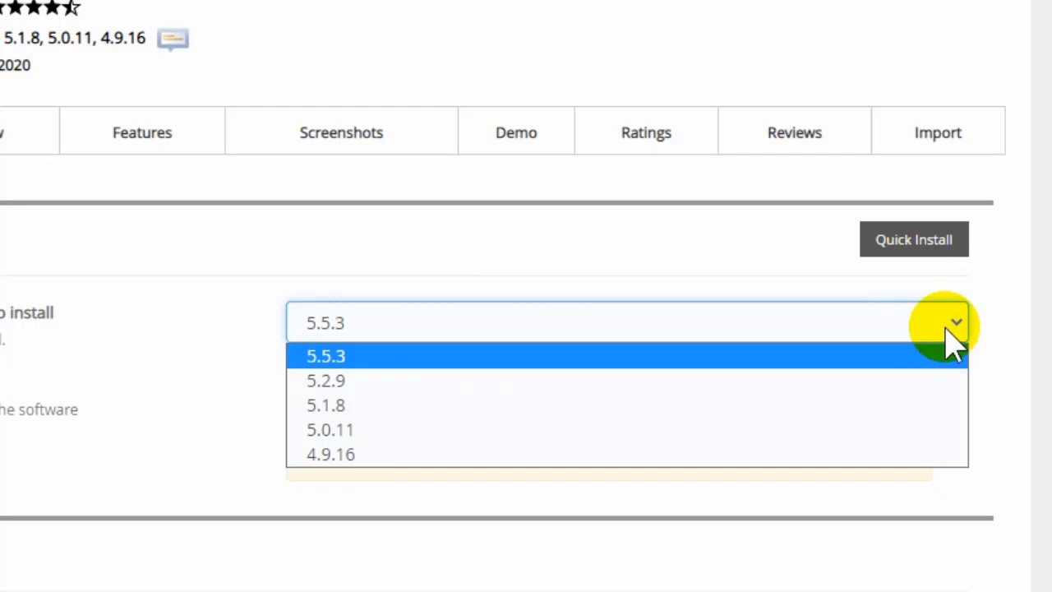
left_click(948, 329)
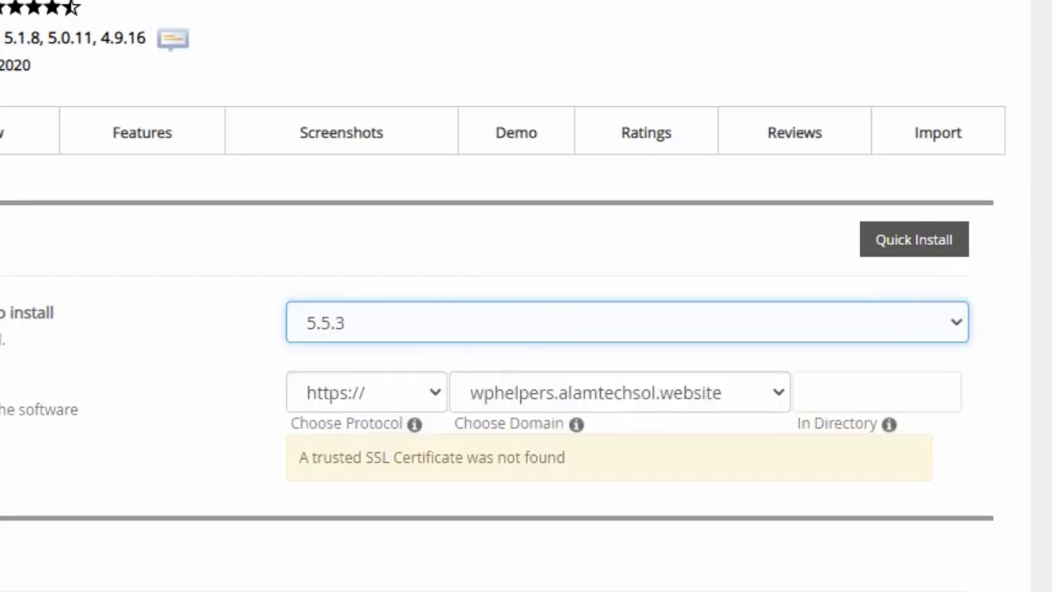
scroll(1036, 33, "down", 4)
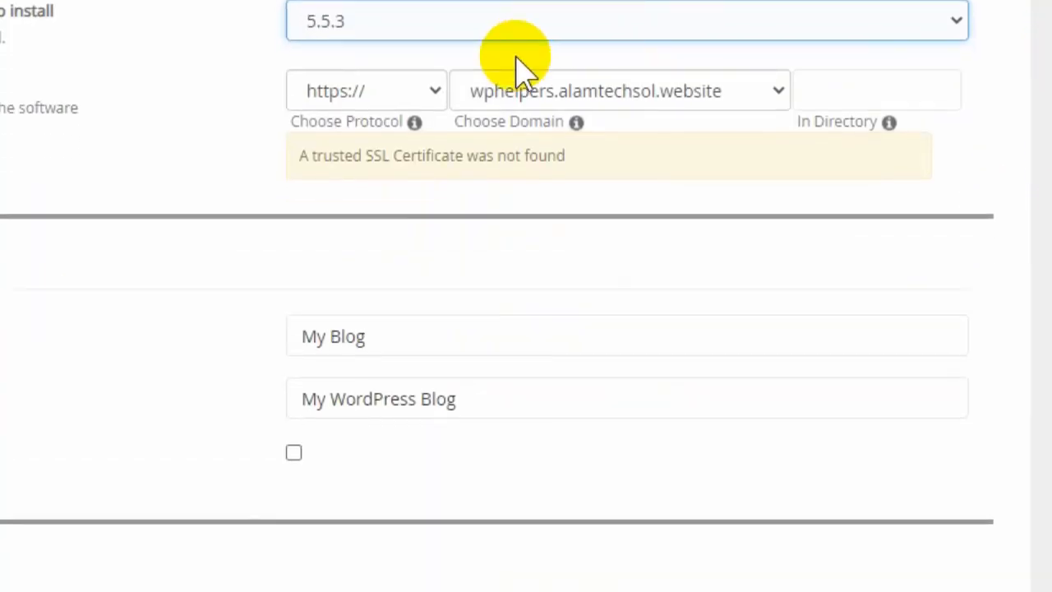
left_click(421, 91)
key("Up")
key("Up")
key("Return")
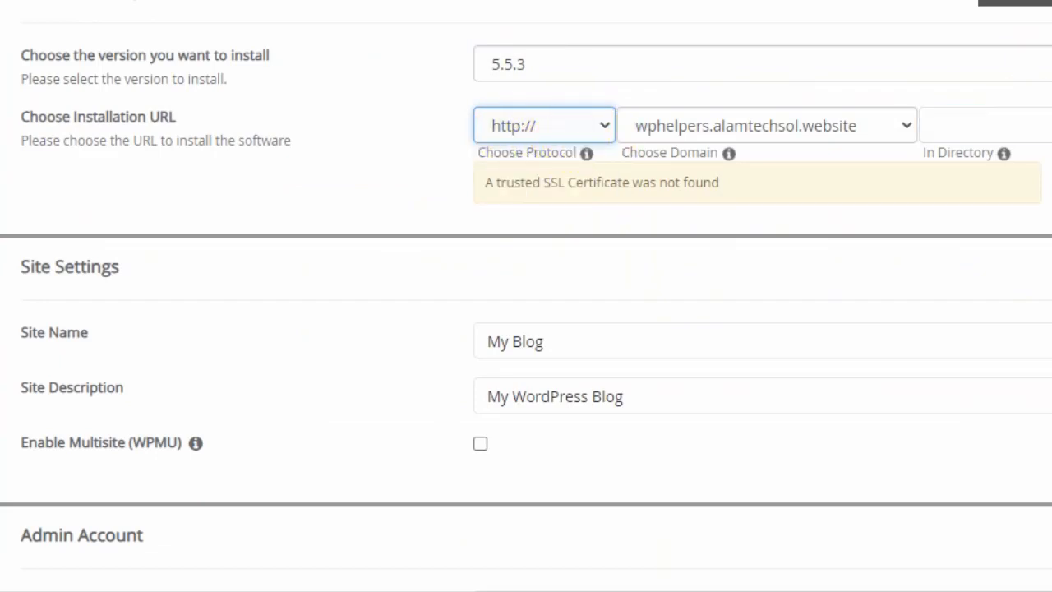
- Replace the default site name in the site settings with Wphelpers
scroll(526, 296, "down", 3)
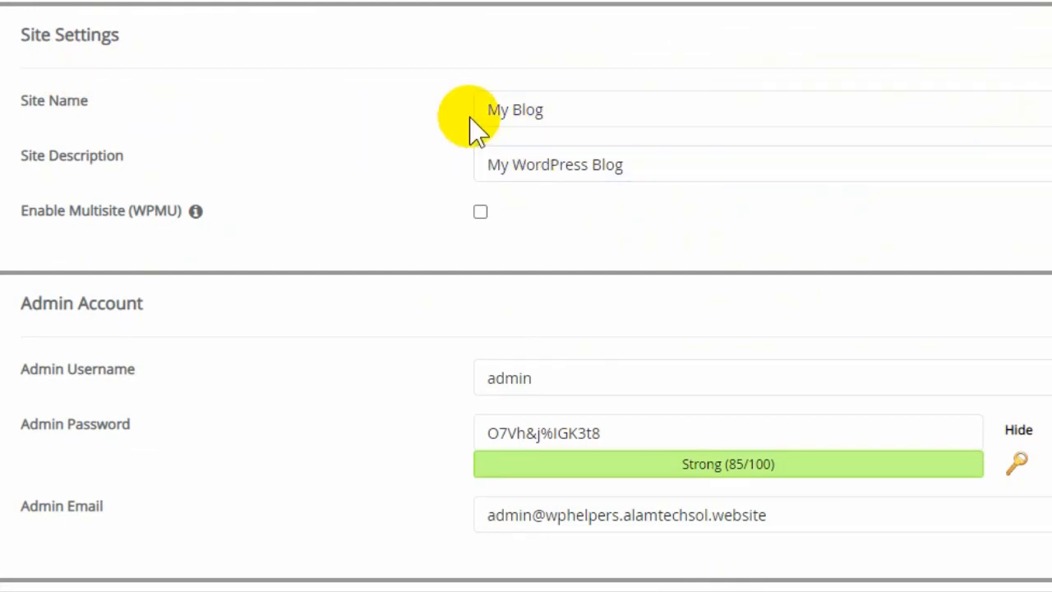
left_click_drag(490, 115, 557, 113)
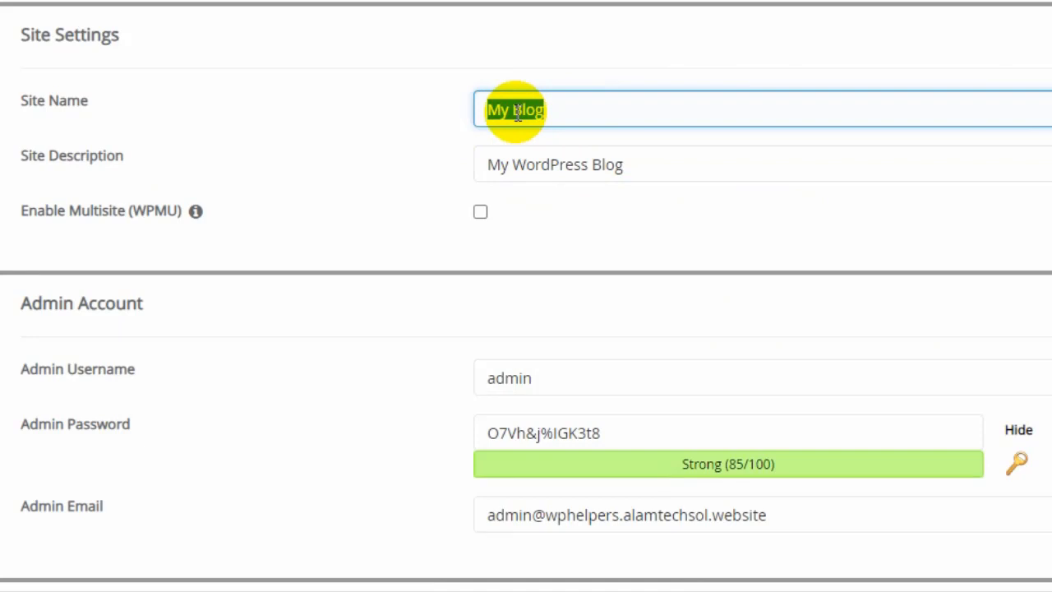
type("WpHel")
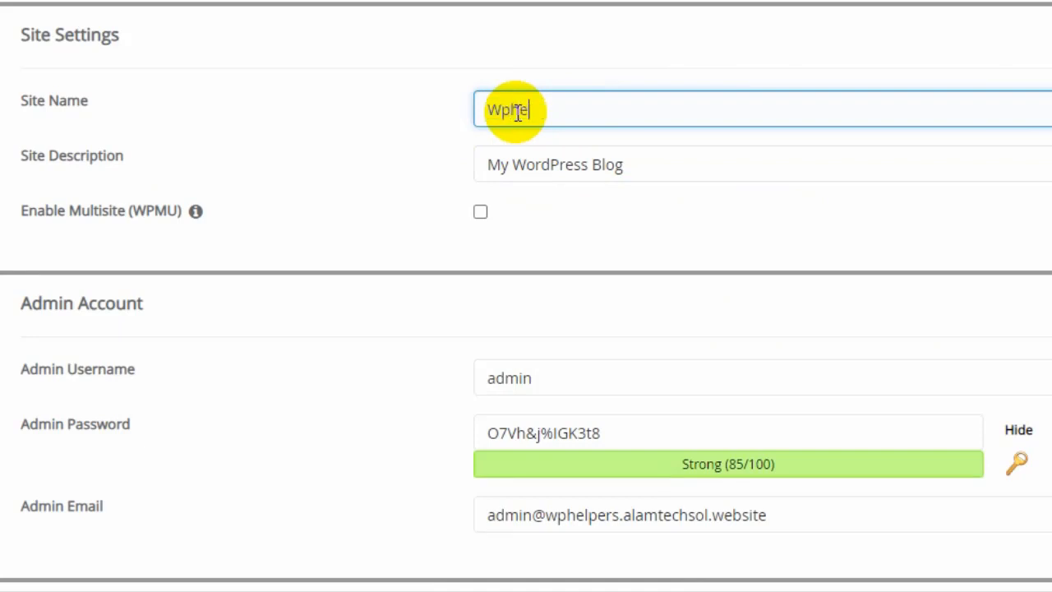
type("pers")
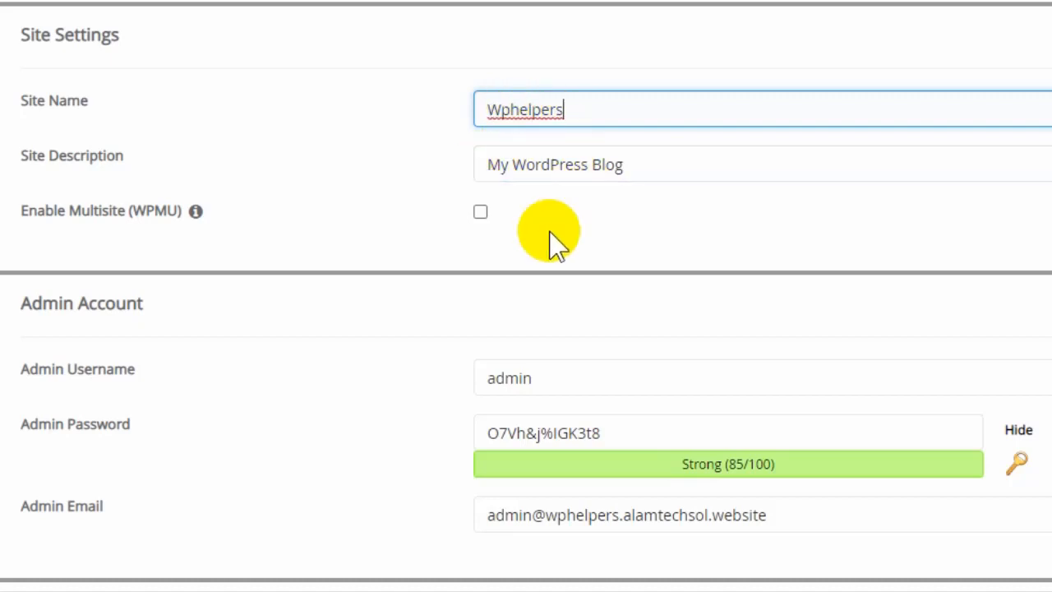
- Keep English as the site language and add the Classic Editor plugin to the installation
scroll(544, 329, "down", 4)
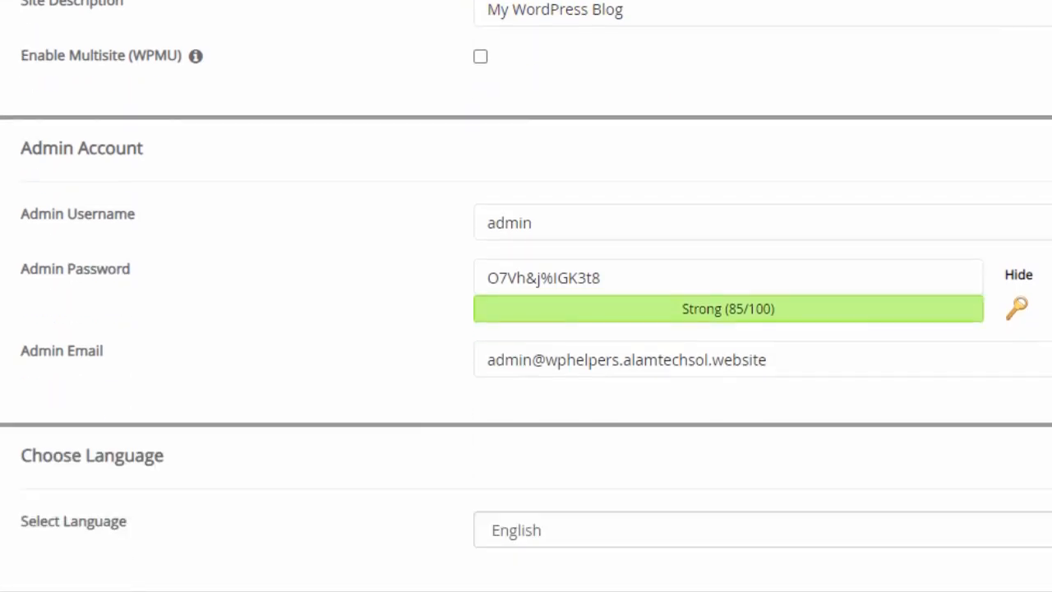
left_click(544, 161)
left_click(507, 108)
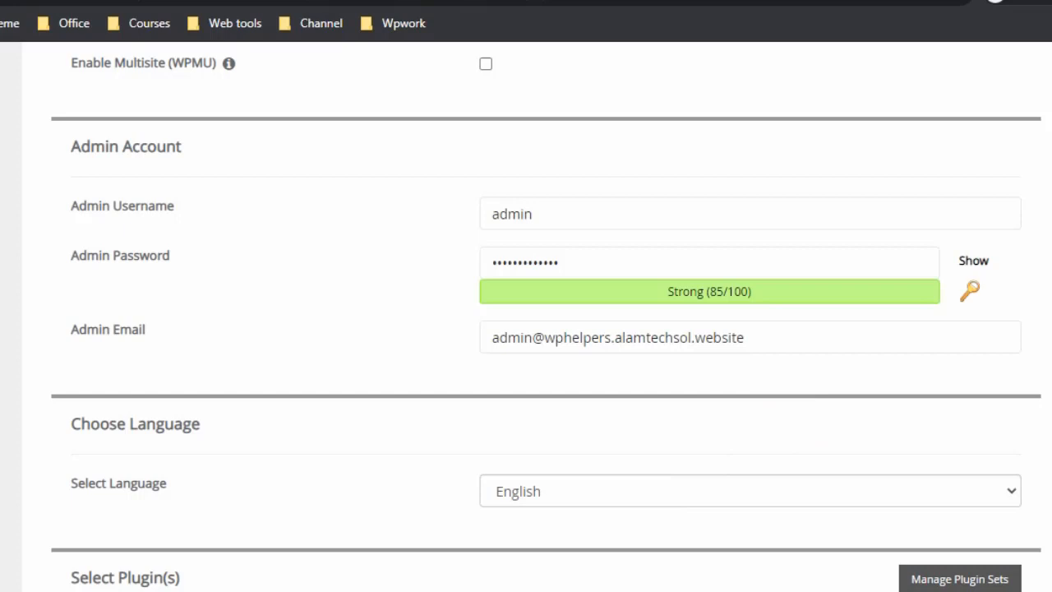
scroll(530, 250, "down", 3)
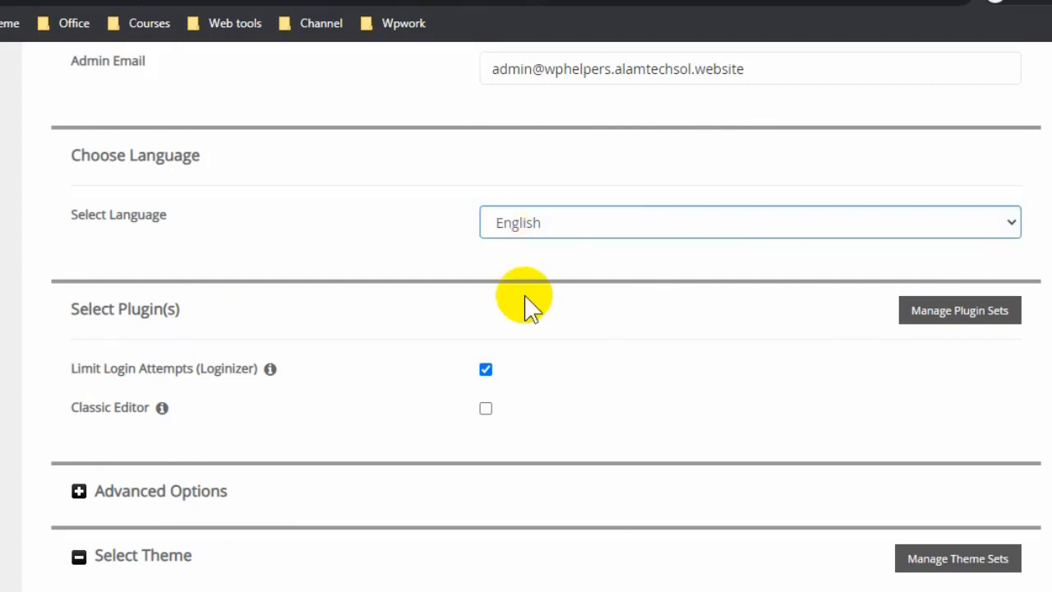
left_click(486, 408)
scroll(359, 320, "down", 2)
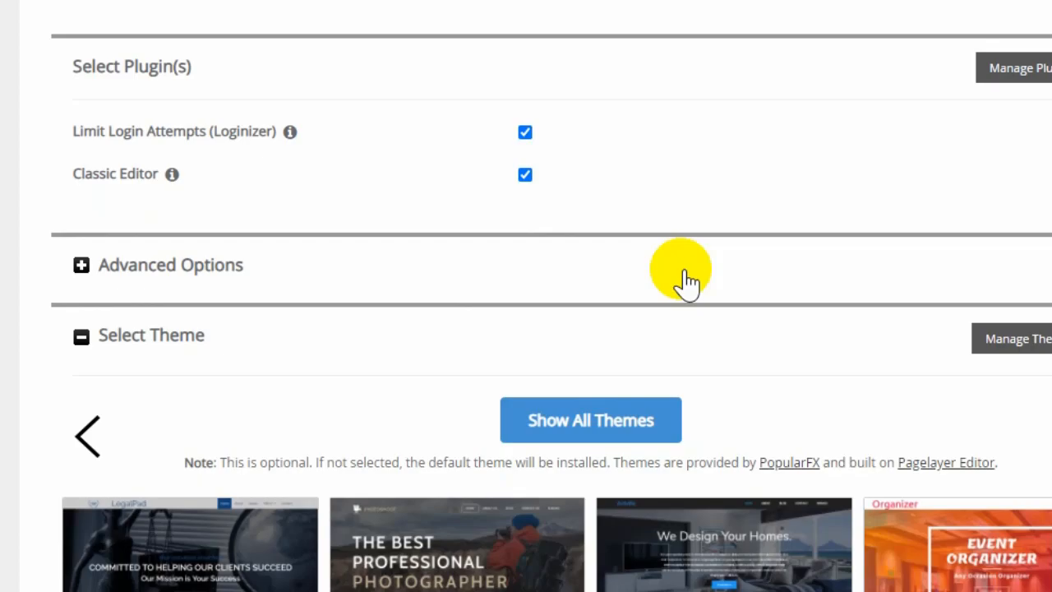
- Install WordPress without choosing a theme and open its administrative URL in a new tab
scroll(689, 281, "down", 5)
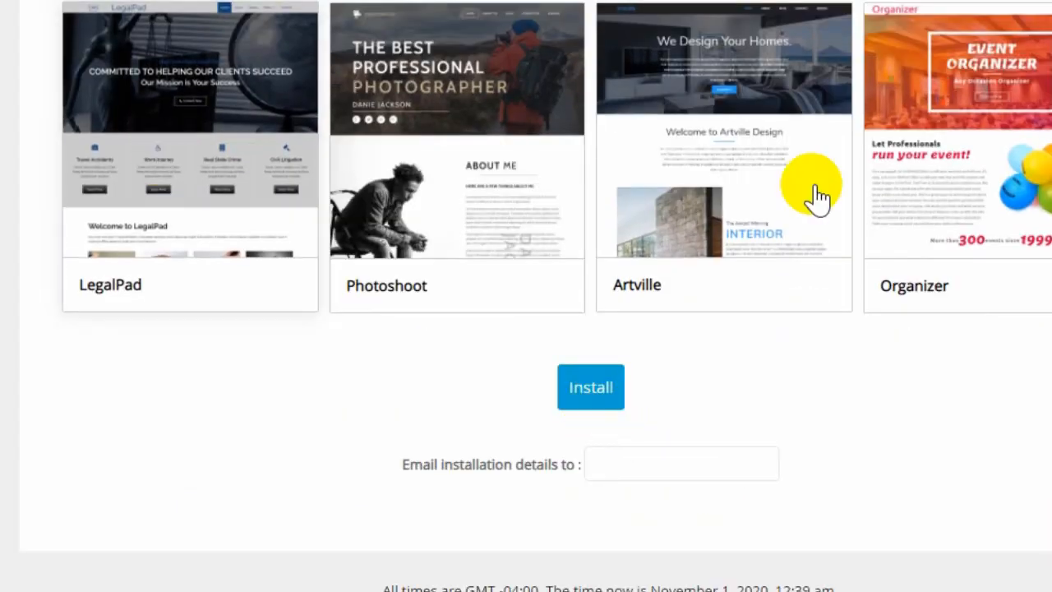
left_click(591, 388)
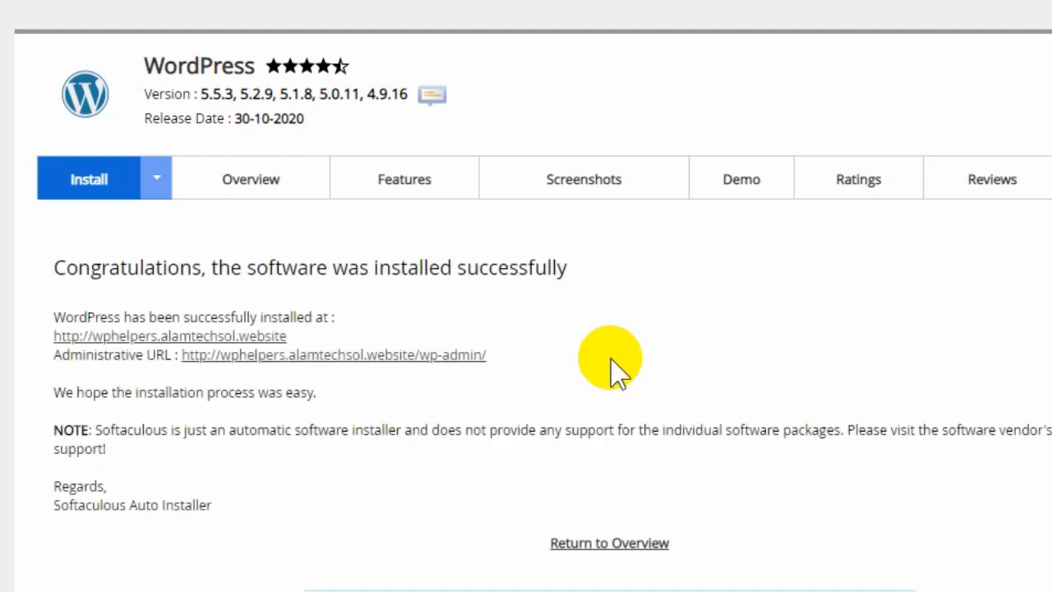
right_click(457, 356)
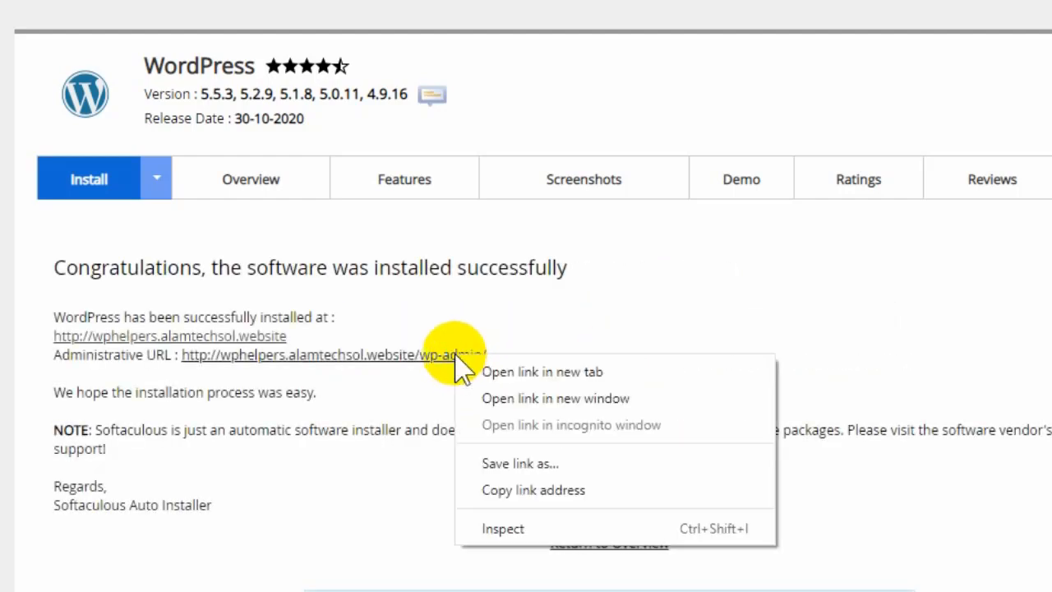
left_click(657, 378)
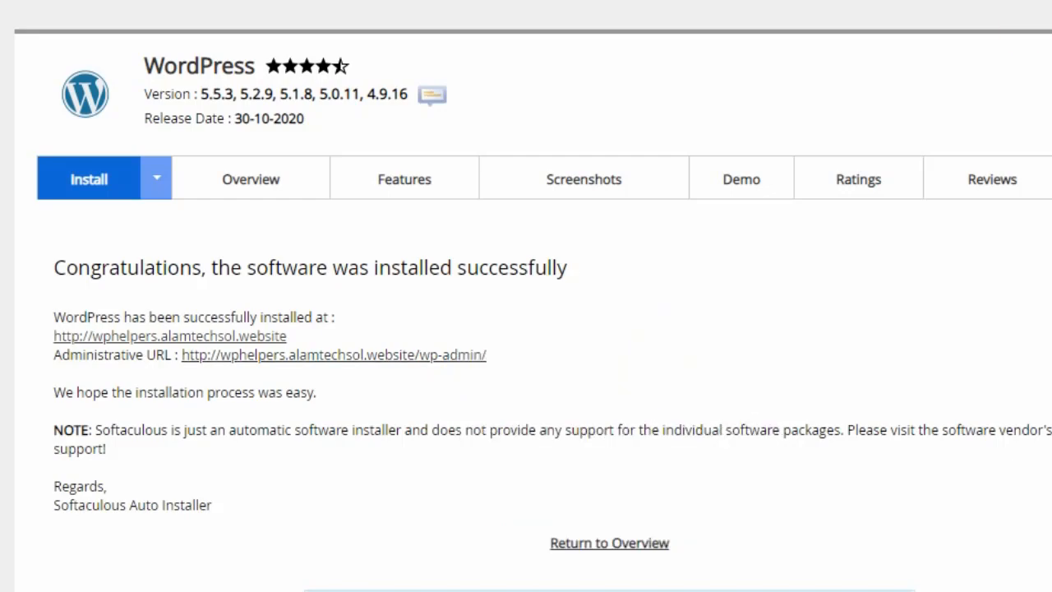
left_click(292, 13)
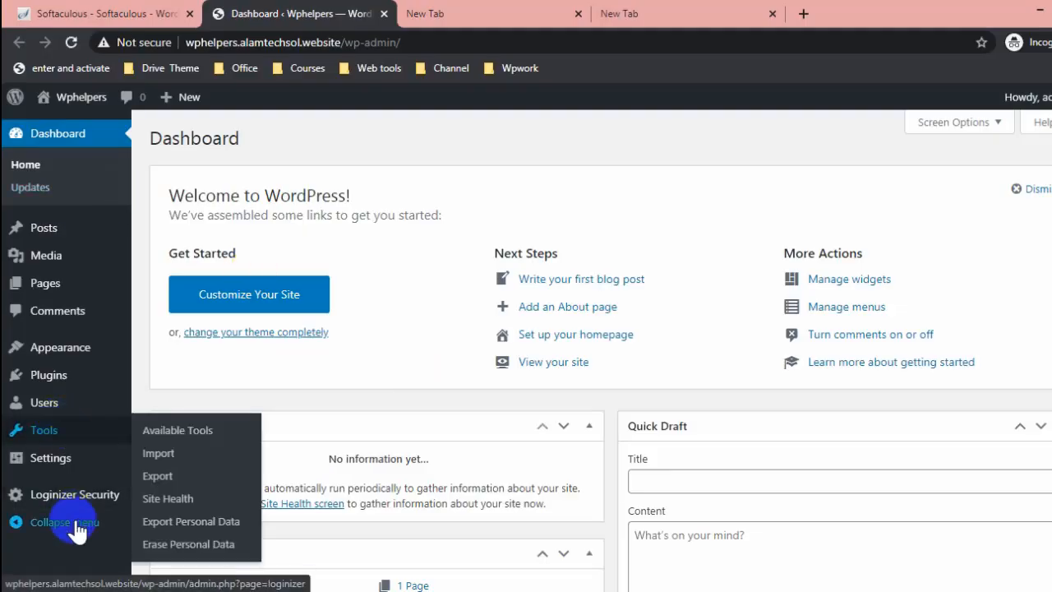
- Open the live Wphelpers site in a new tab, look through its front page, and return to the dashboard
mouse_move(78, 105)
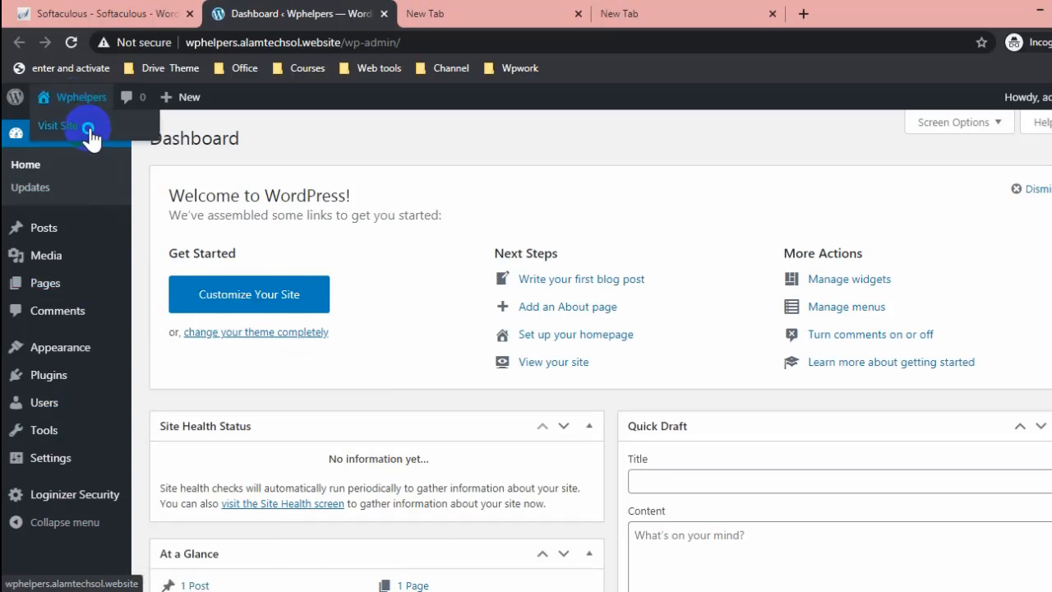
right_click(88, 129)
left_click(240, 141)
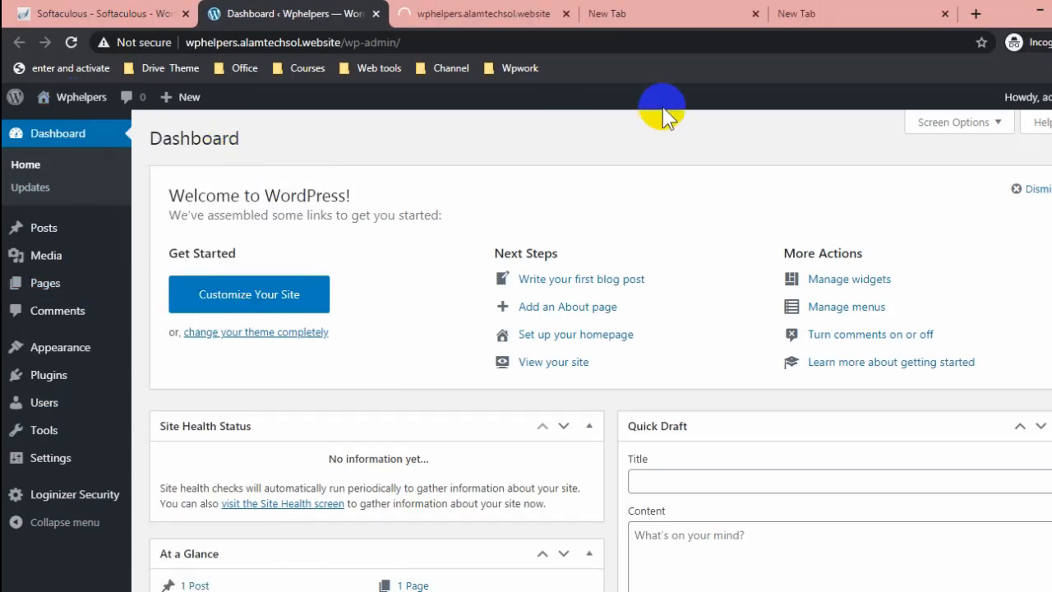
left_click(465, 13)
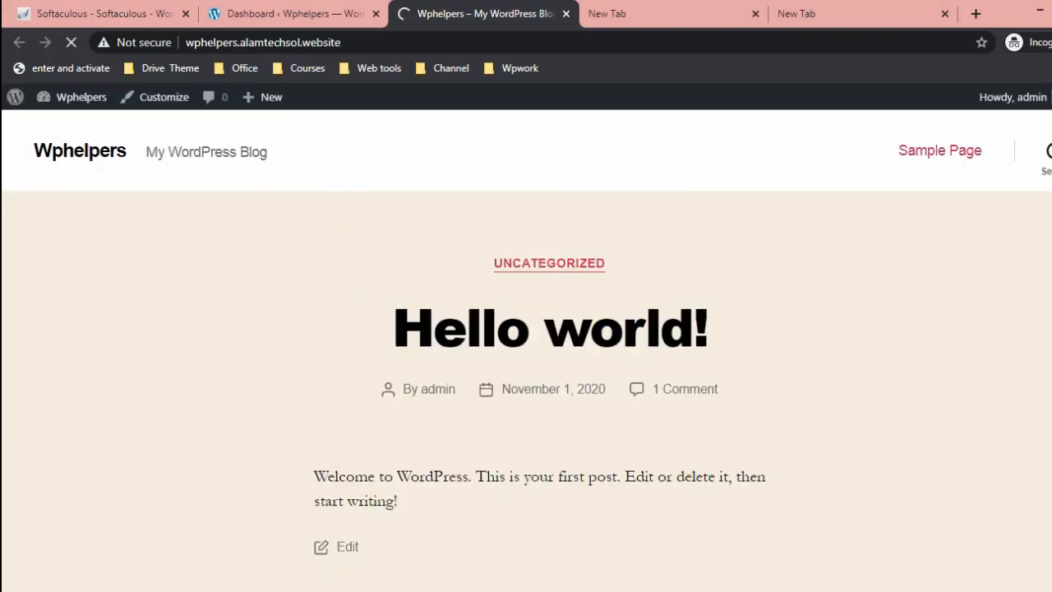
scroll(526, 350, "down", 9)
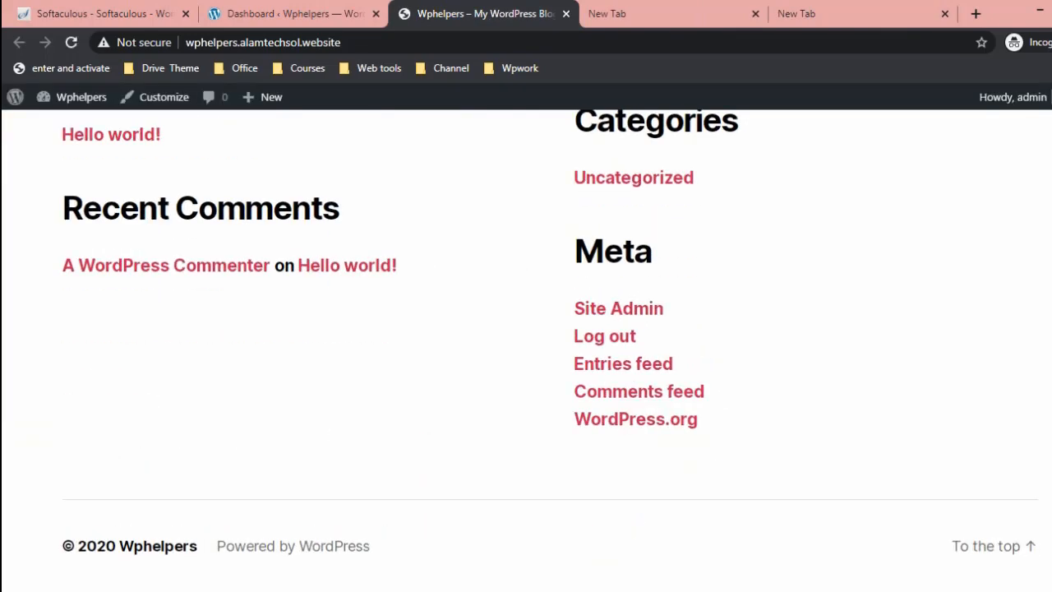
scroll(526, 350, "up", 7)
scroll(525, 350, "up", 2)
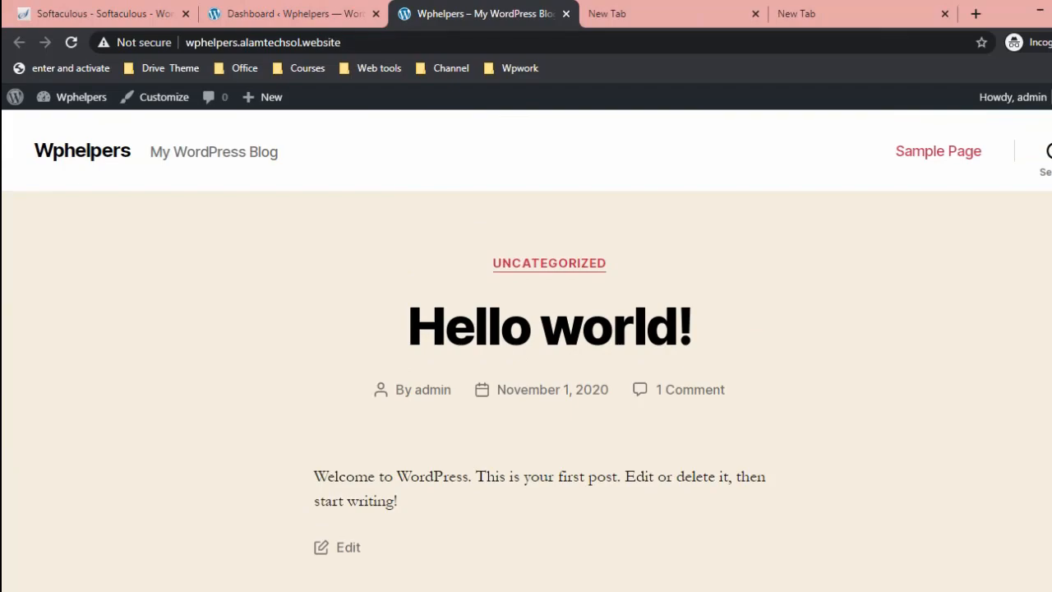
left_click(333, 11)
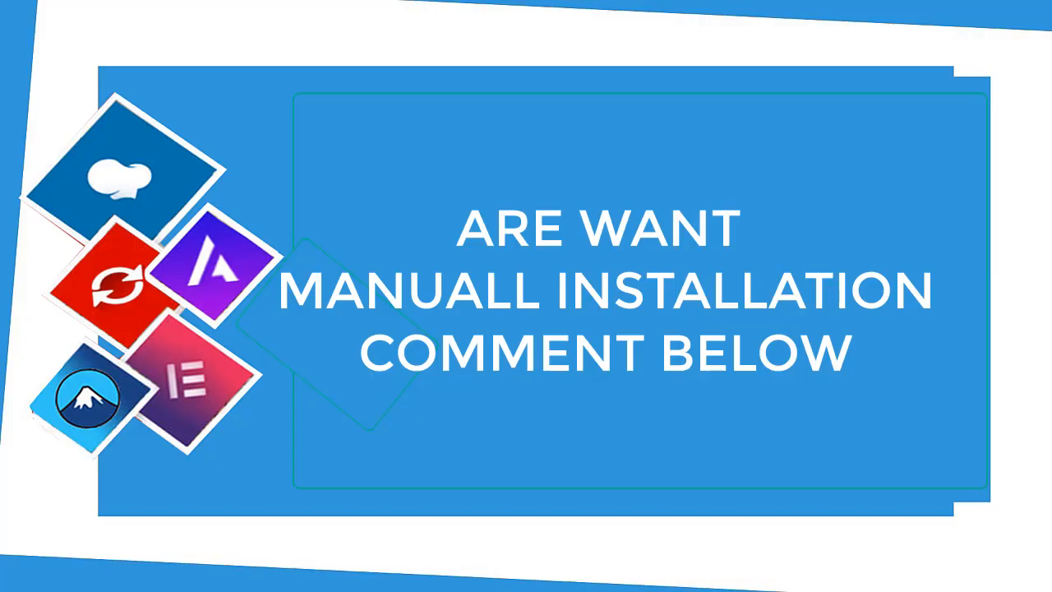